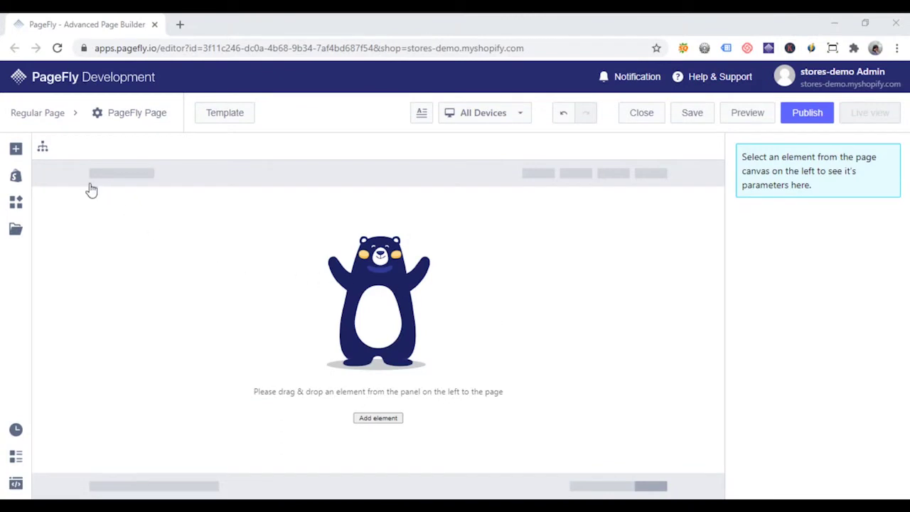
Search the element list for 'Icon' and drop an Icon element onto the page canvas.
click(16, 149)
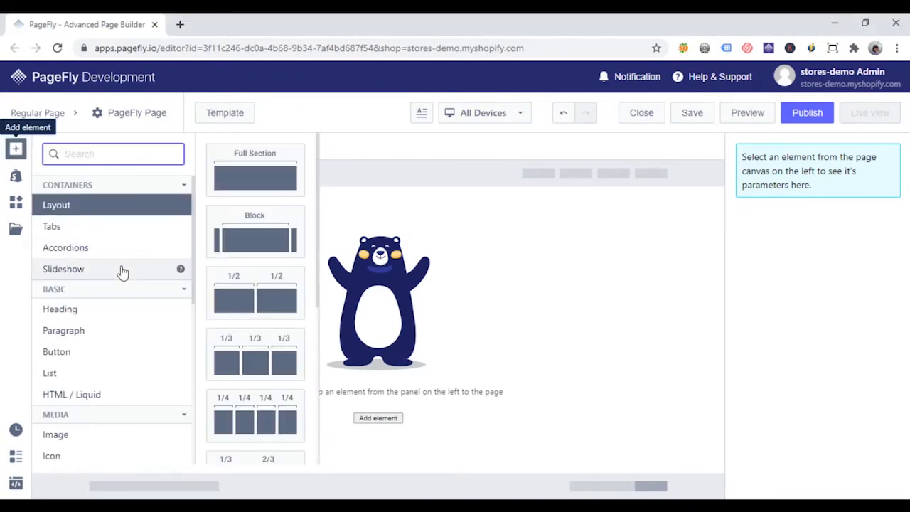
scroll(122, 270, down, 2)
scroll(122, 277, down, 2)
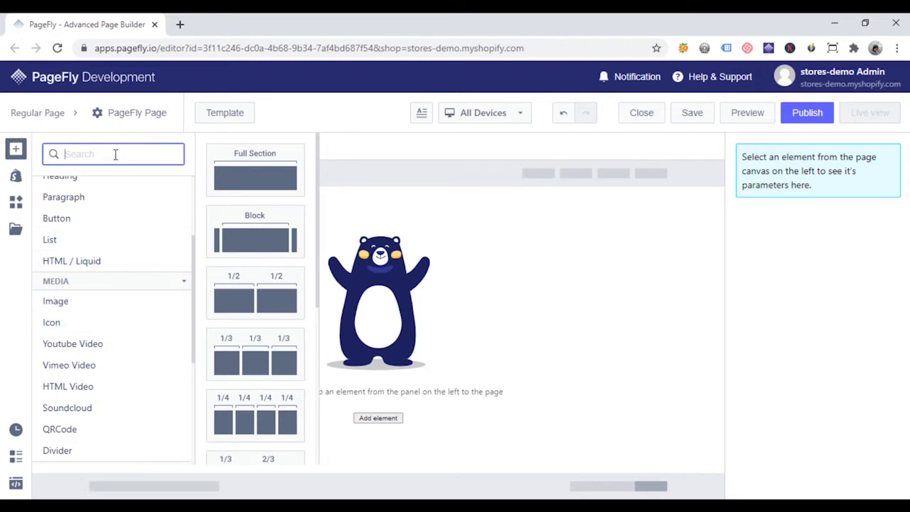
text(Icon)
drag(139, 210, 398, 311)
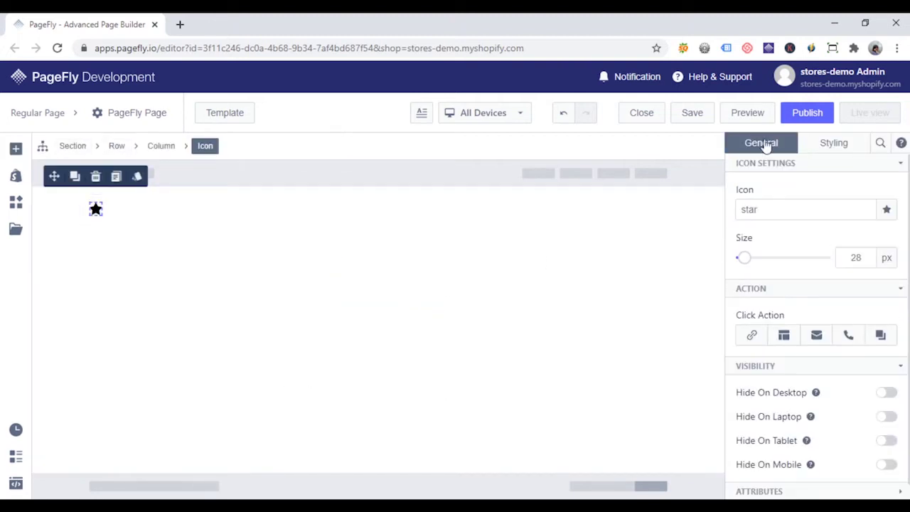
Replace the star with the arrow-down icon, found by searching 'arr', and enlarge it.
click(888, 213)
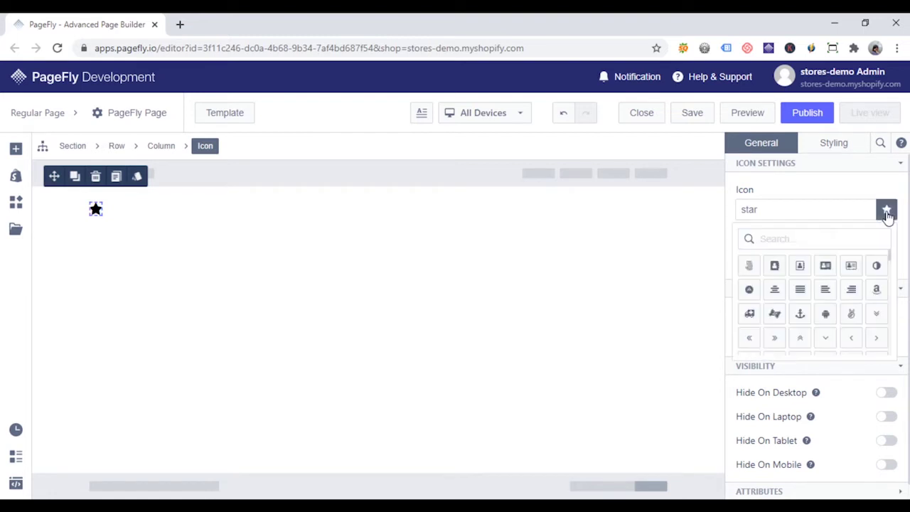
scroll(829, 302, down, 1)
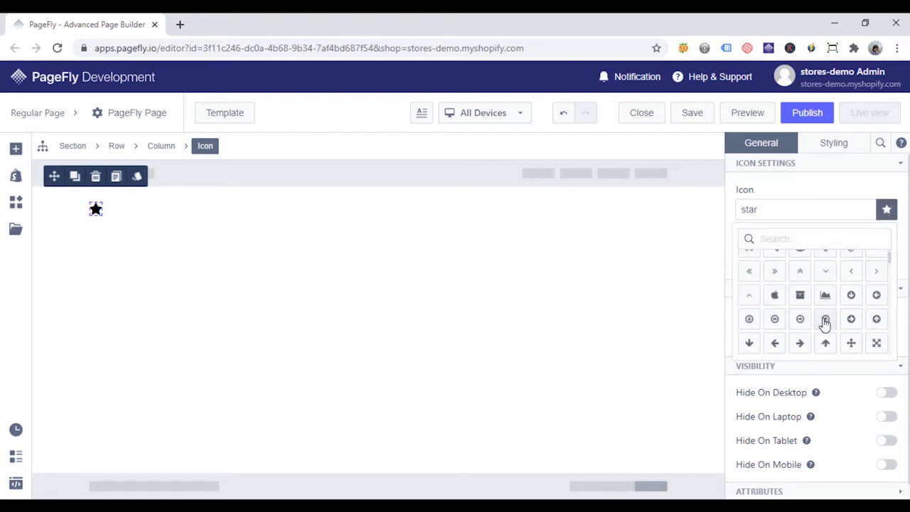
click(825, 321)
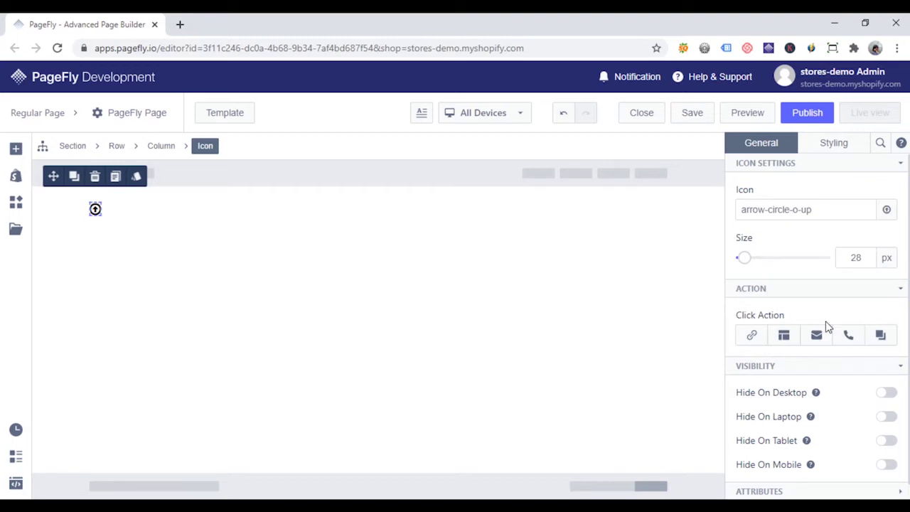
click(888, 212)
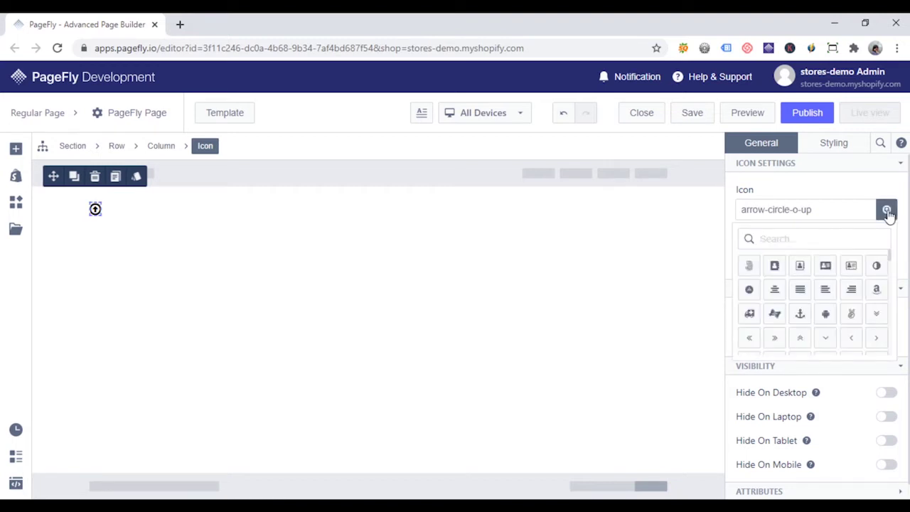
click(821, 242)
text(a)
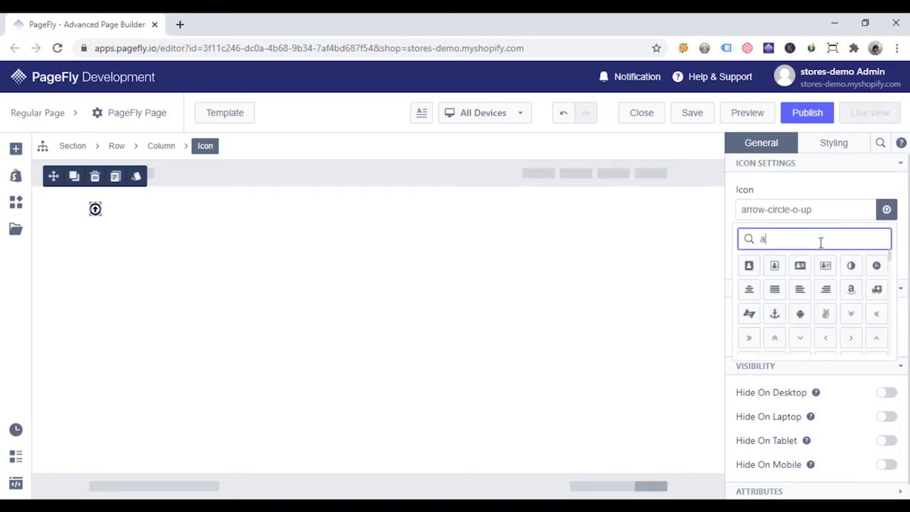
text(rrow)
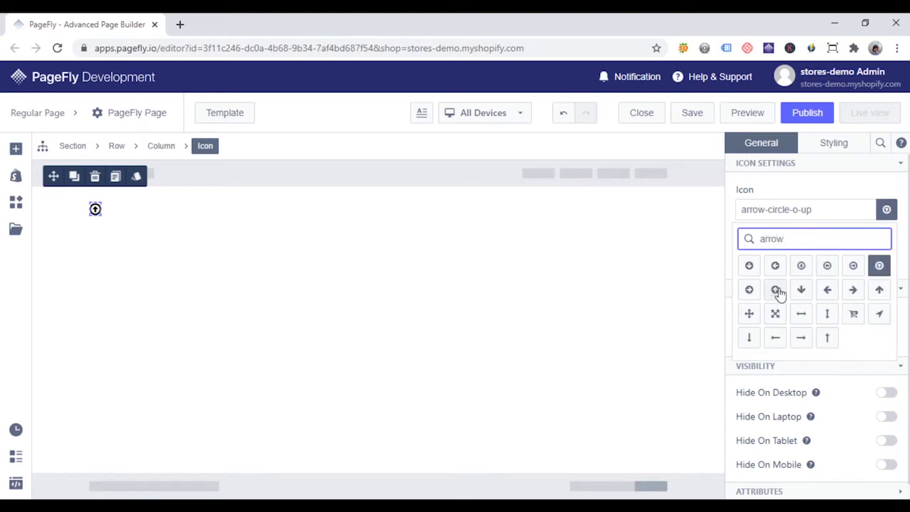
click(801, 293)
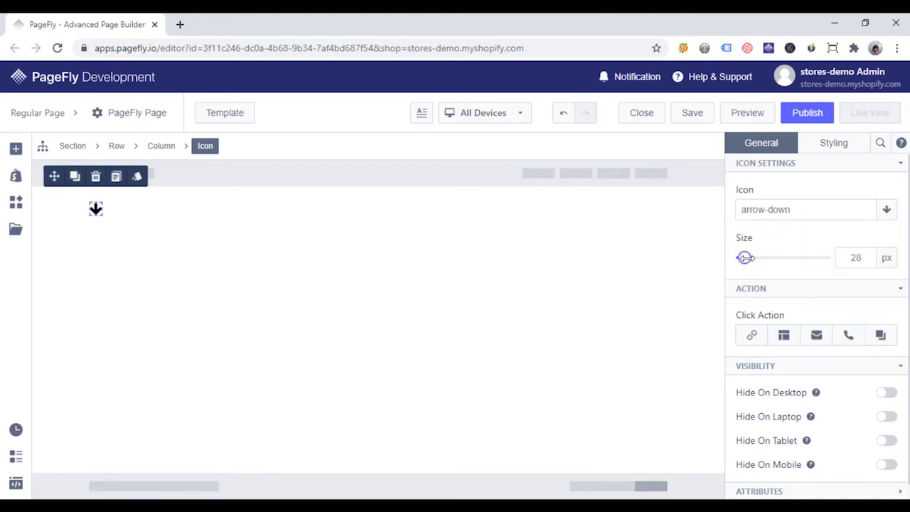
mouse_move(745, 257)
mouse_down()
mouse_move(828, 257)
mouse_move(754, 257)
mouse_up()
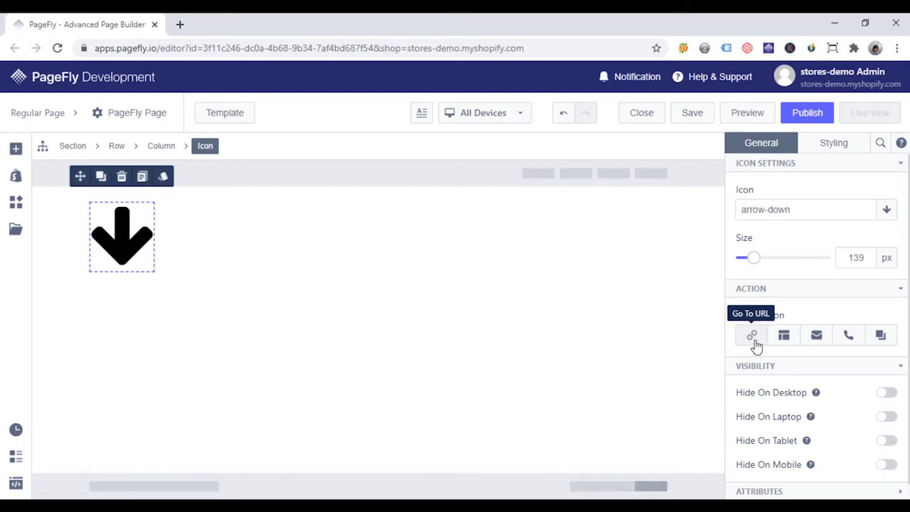
Switch the arrow icon's settings to the Styling options.
click(836, 146)
Apply the filled circle style preset and make the arrow's content colour blue.
click(827, 174)
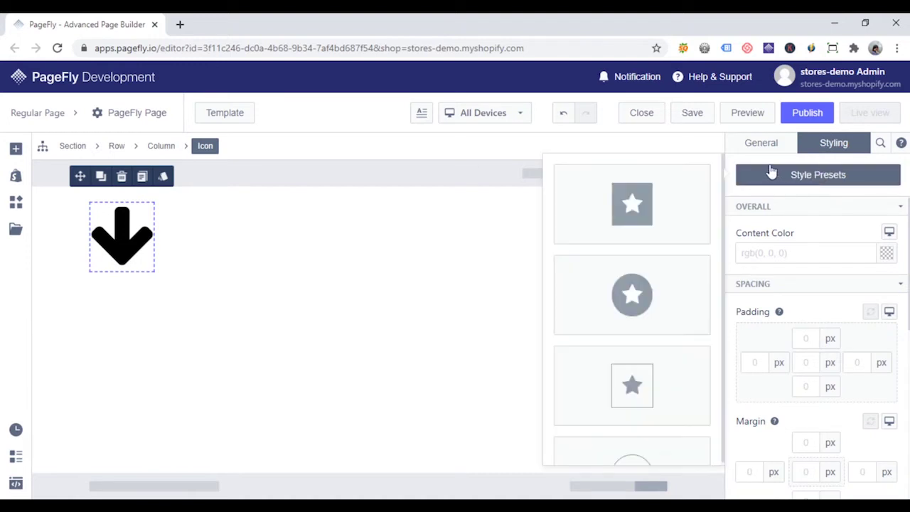
scroll(682, 238, down, 2)
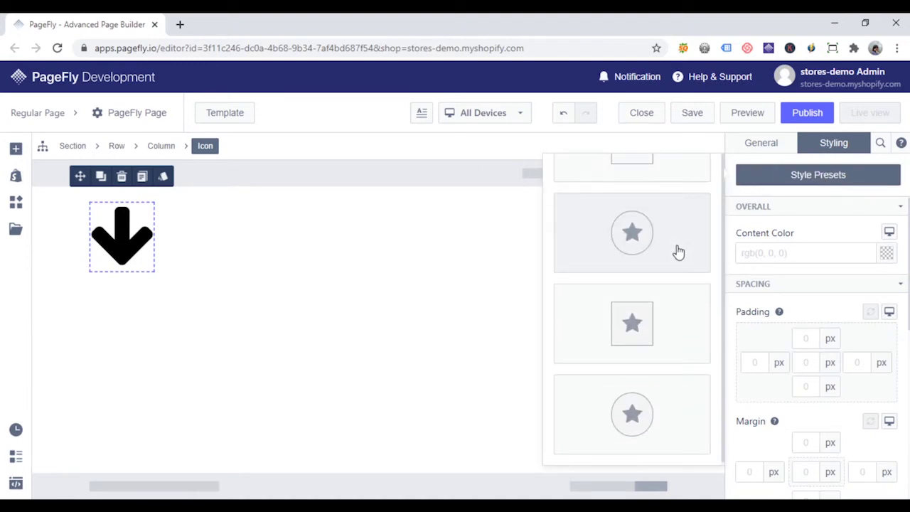
scroll(676, 251, up, 2)
click(661, 316)
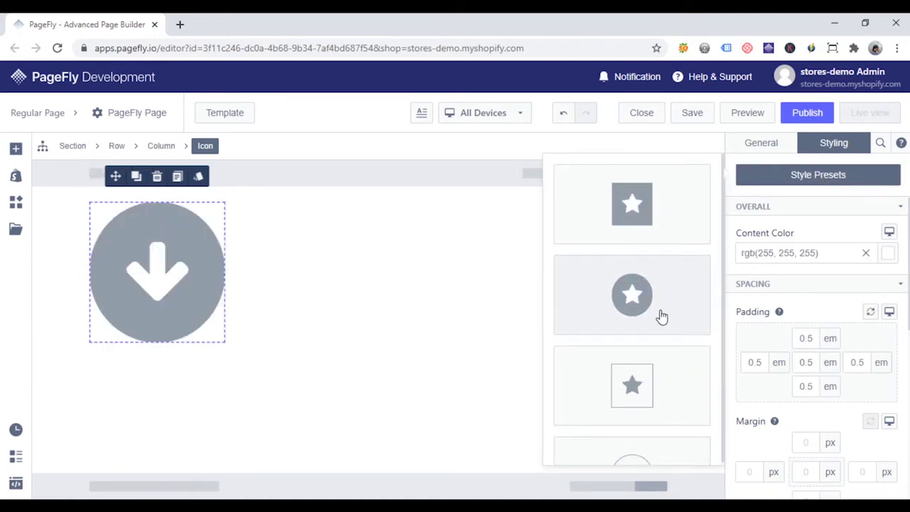
click(879, 241)
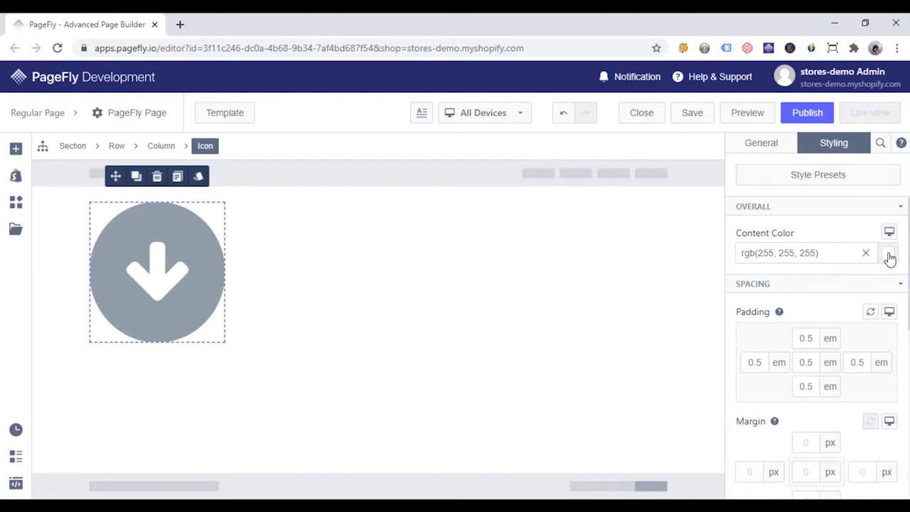
click(889, 254)
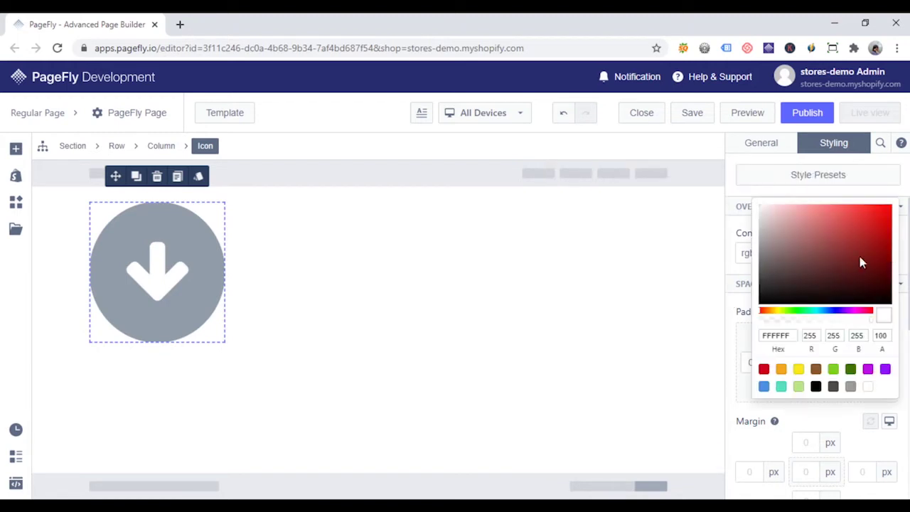
click(764, 387)
click(740, 331)
Set the icon padding to 0.8 and make the circle background yellow.
double_click(808, 364)
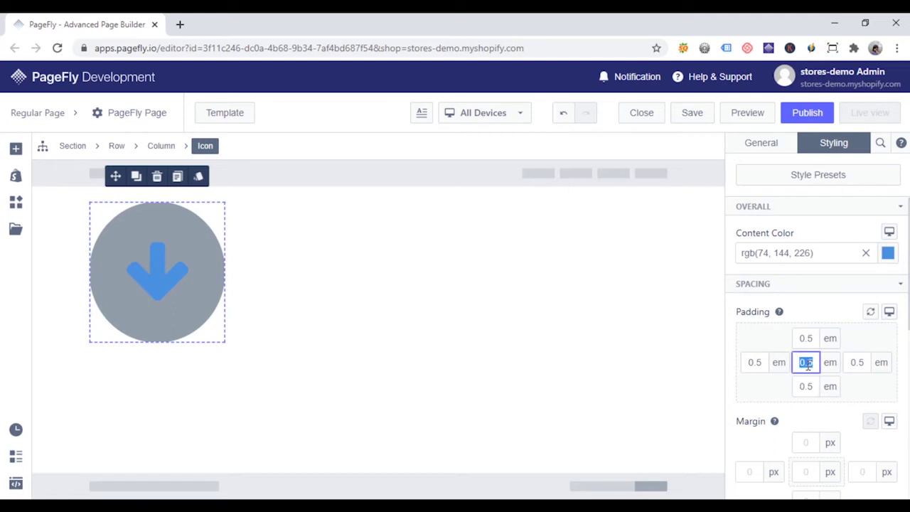
text(0)
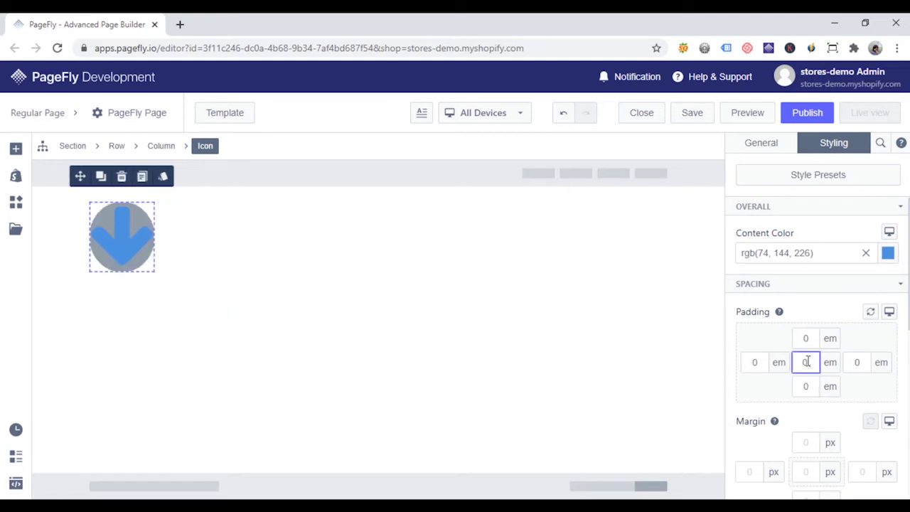
text(.8)
scroll(847, 407, down, 1)
scroll(845, 405, down, 1)
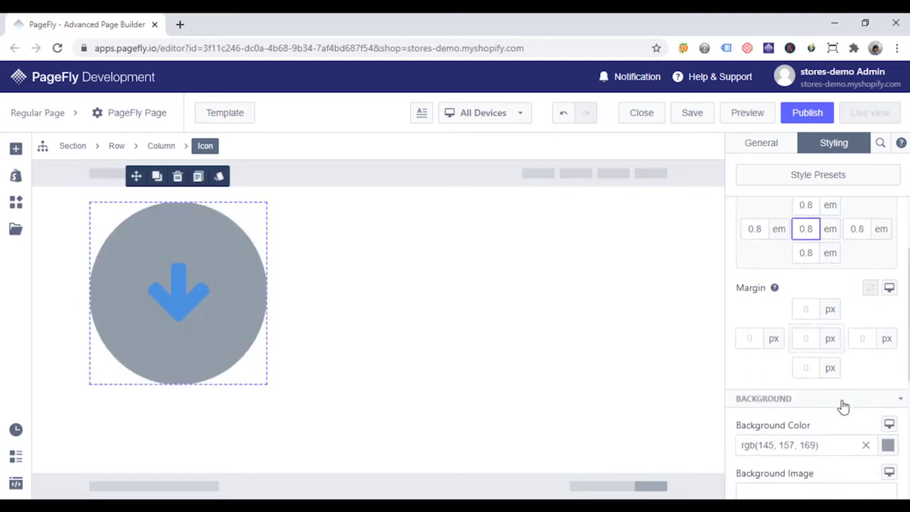
scroll(843, 406, down, 1)
click(888, 379)
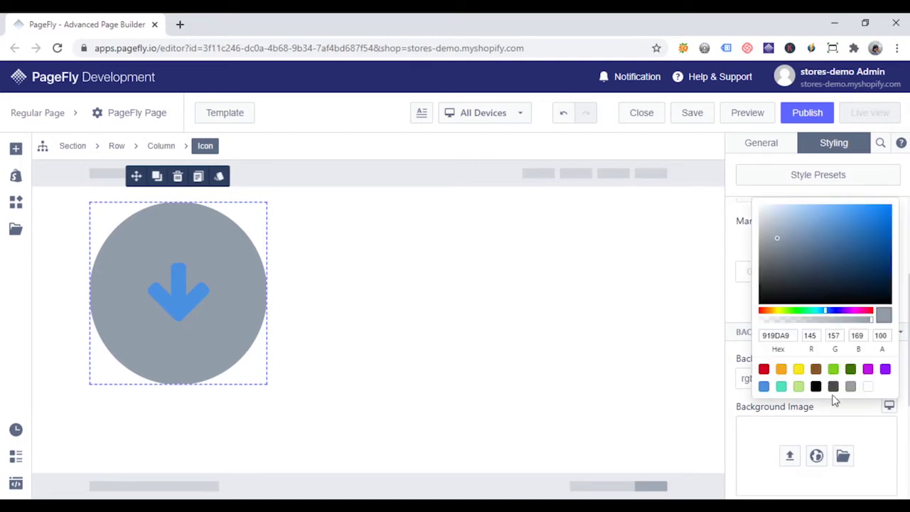
click(798, 369)
scroll(736, 395, down, 2)
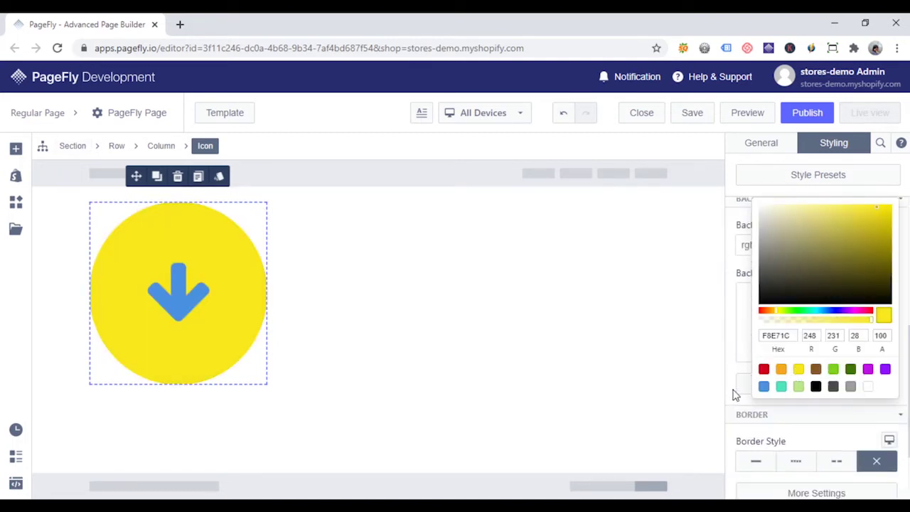
click(735, 395)
Give the icon a solid grey (9B9B9B) border.
scroll(740, 391, down, 2)
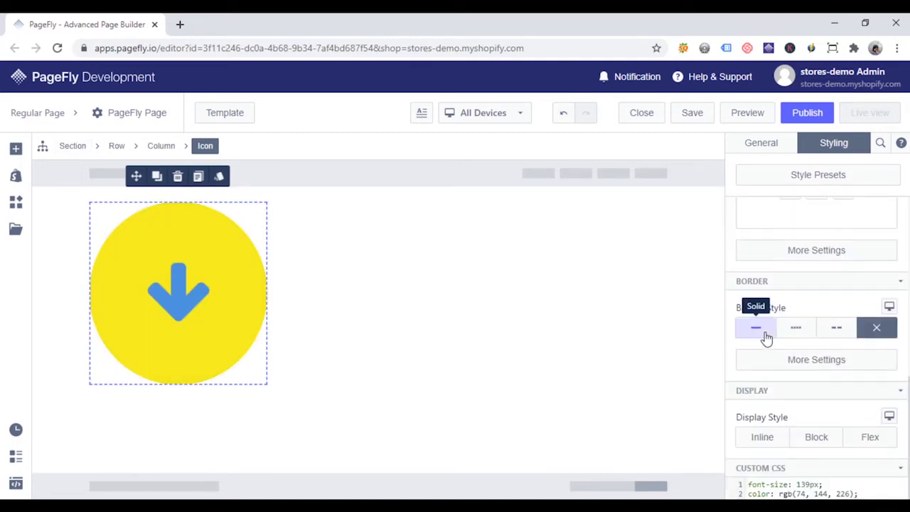
click(767, 334)
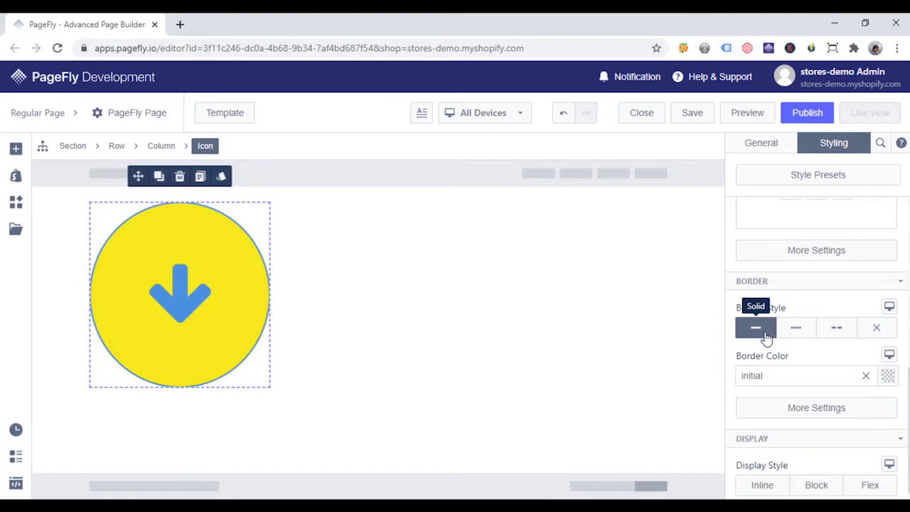
click(889, 377)
click(851, 387)
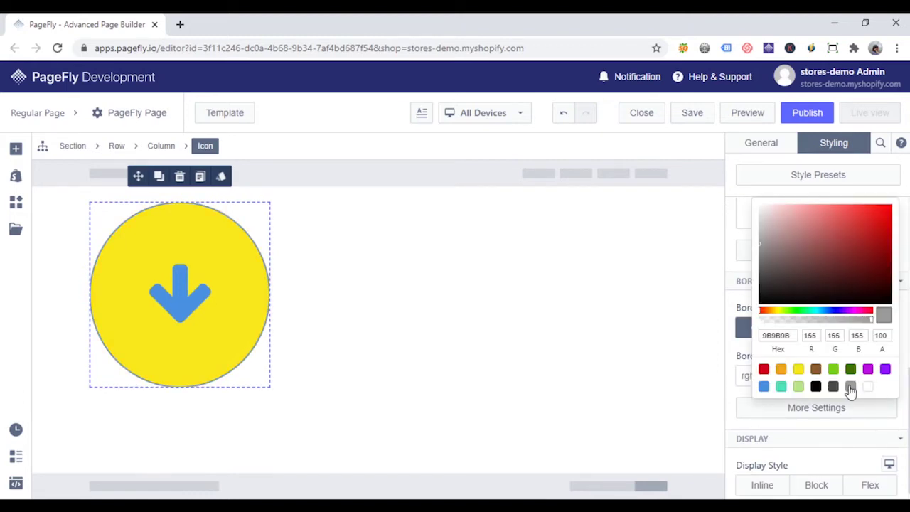
click(736, 404)
Delete the arrow icon and drop a Button element, searched as 'BU', onto the empty page.
key(Delete)
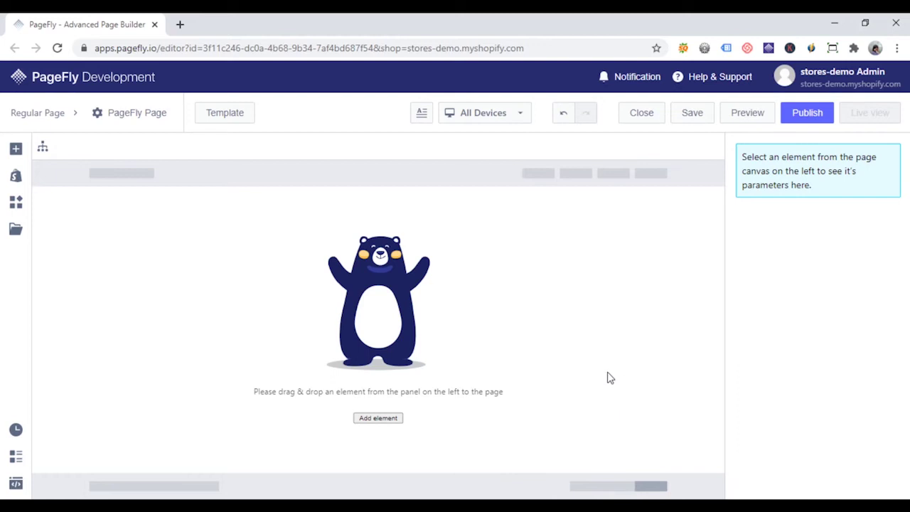
click(16, 150)
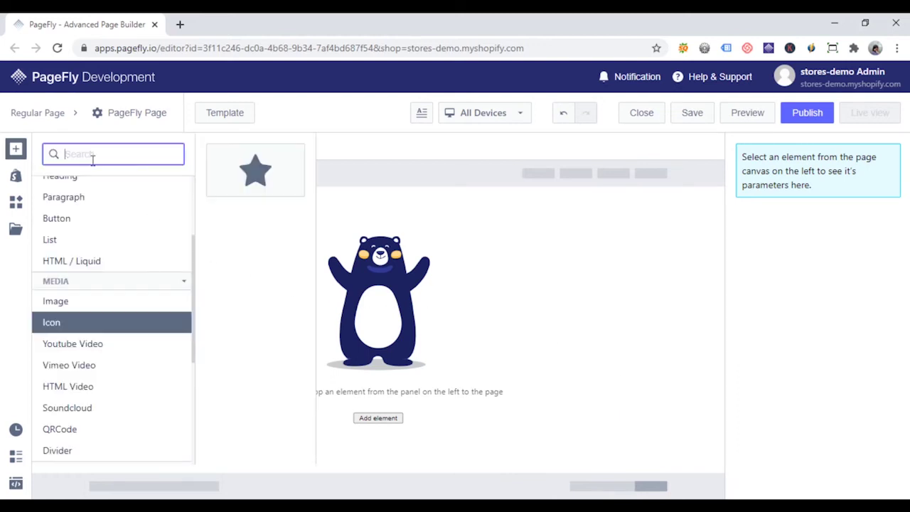
text(BU)
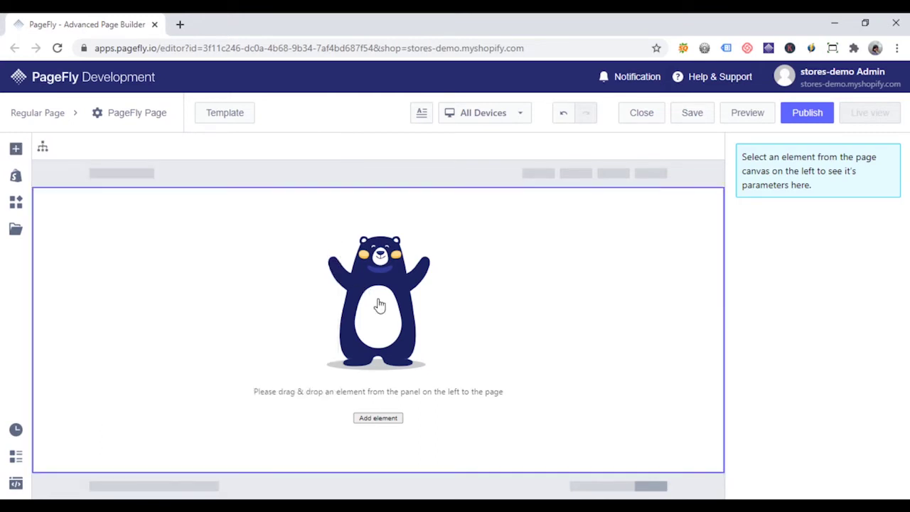
drag(379, 305, 380, 305)
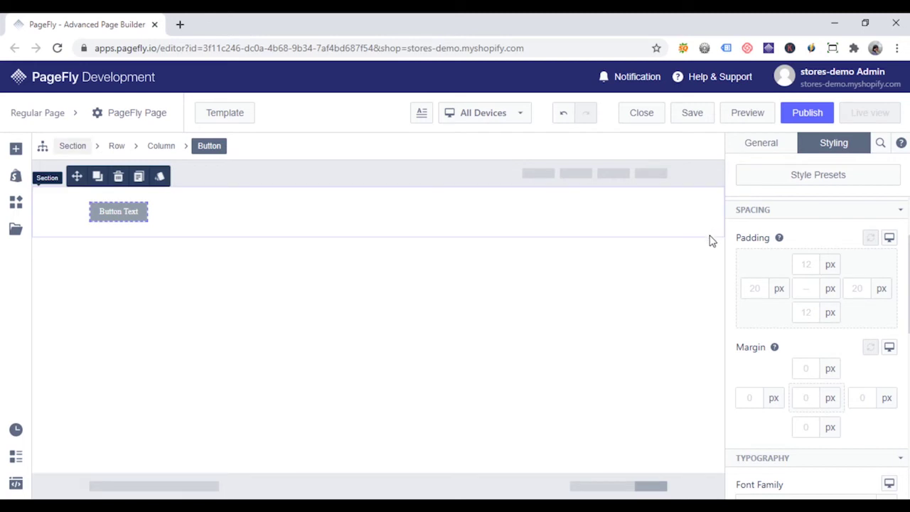
click(771, 145)
Show a button icon, set it to an enlarged angle-double-down chevron, and position it Top.
click(887, 232)
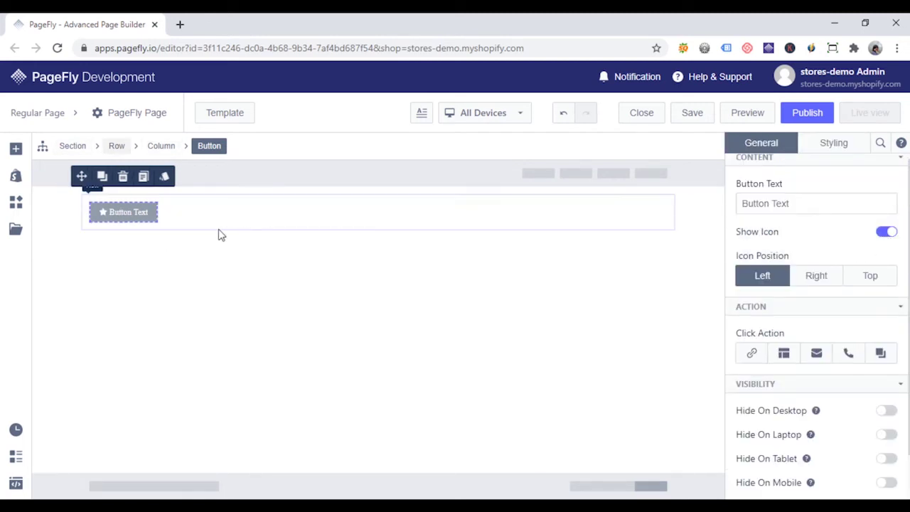
click(104, 212)
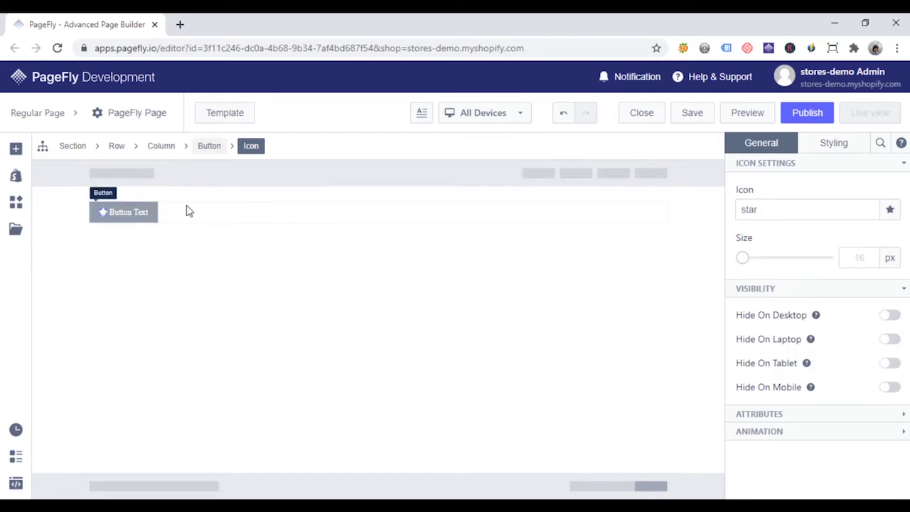
click(891, 212)
click(879, 314)
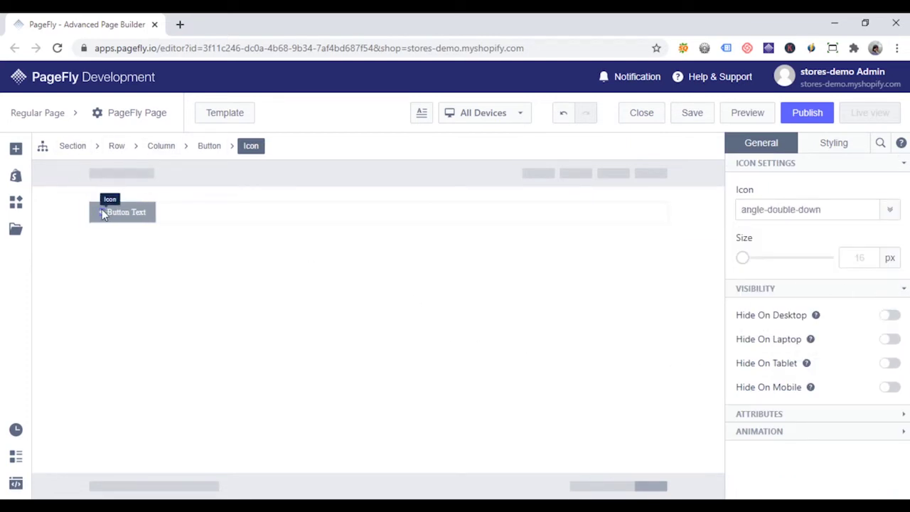
click(124, 209)
drag(743, 258, 750, 257)
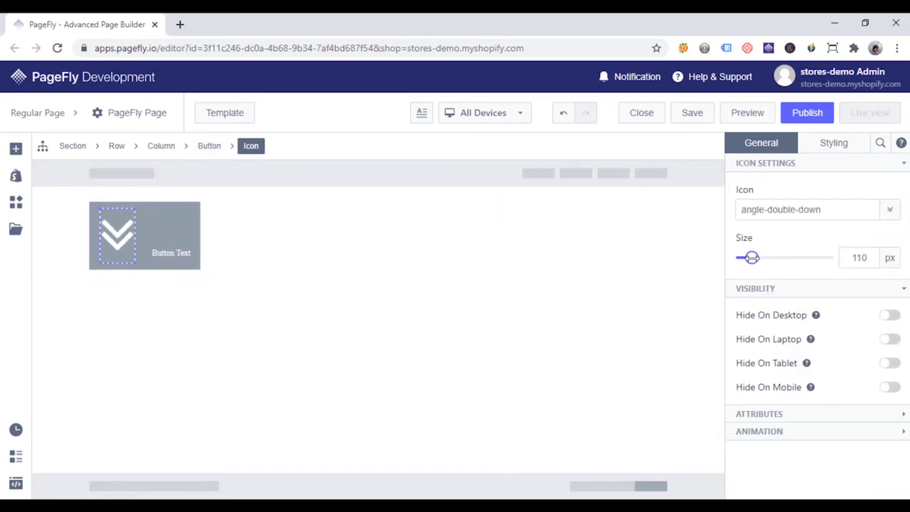
click(170, 235)
click(869, 281)
Change the button text to SCROLL DOWN.
text(C)
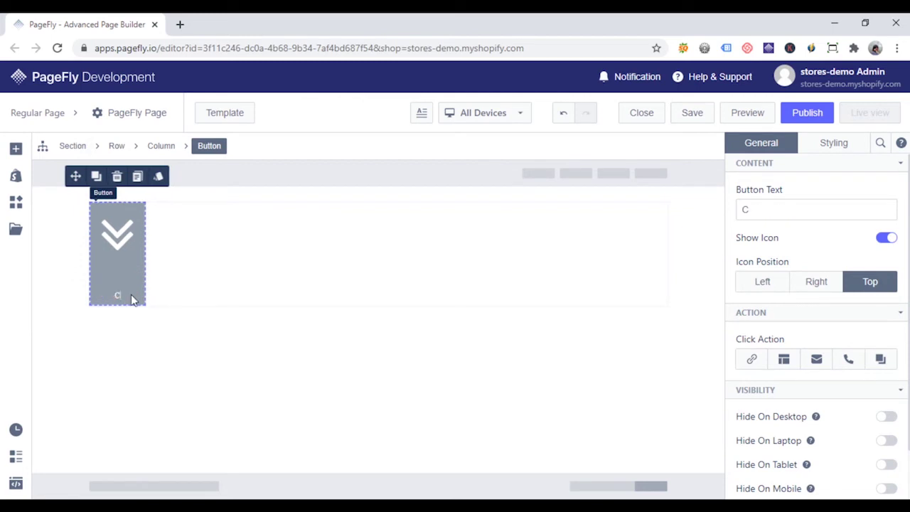
key(BackSpace)
text(OLL D)
key(BackSpace)
key(BackSpace)
key(BackSpace)
key(ctrl+a)
text(SCROLL DOWN)
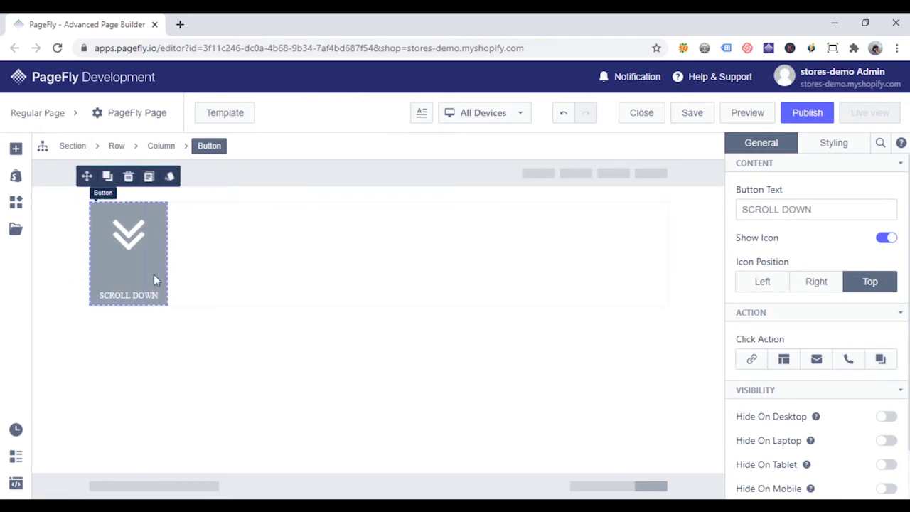
Set the chevron icon's bottom margin to 0.
click(800, 148)
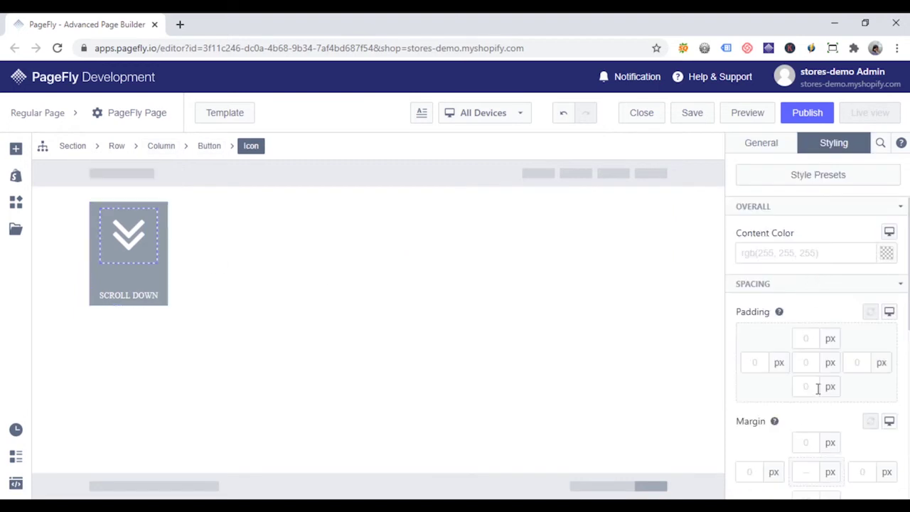
scroll(818, 388, down, 1)
click(807, 433)
text(0)
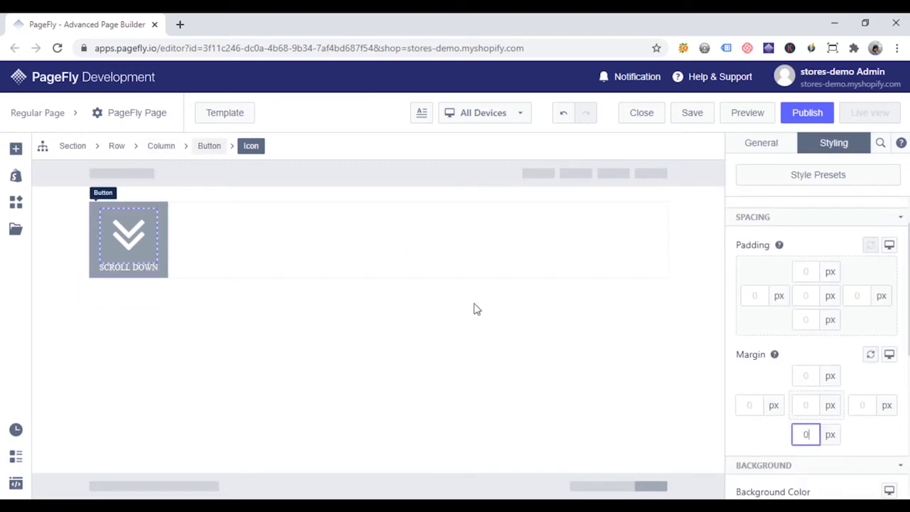
Make the button's background colour orange.
click(128, 269)
scroll(886, 402, down, 3)
scroll(887, 420, down, 2)
click(888, 424)
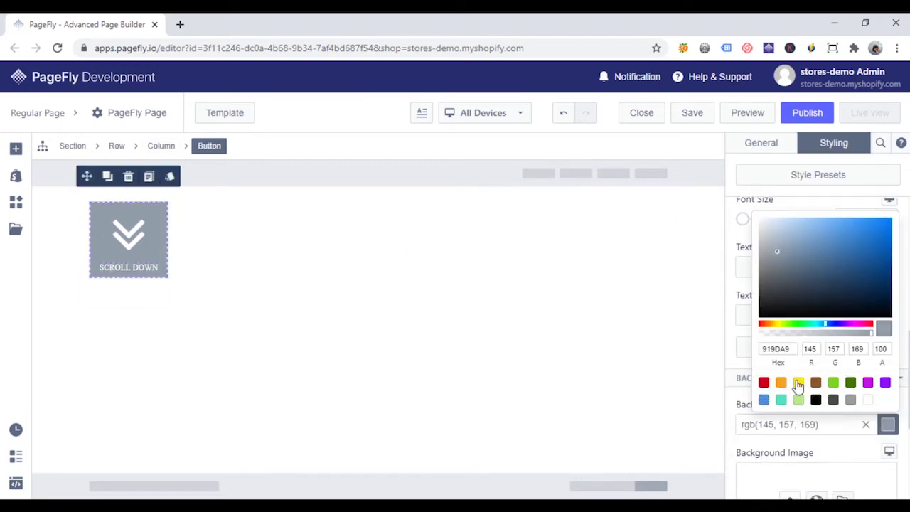
click(781, 384)
click(729, 302)
Set the button's left and right padding to 50 and its left margin to auto.
scroll(733, 302, up, 2)
scroll(752, 305, up, 3)
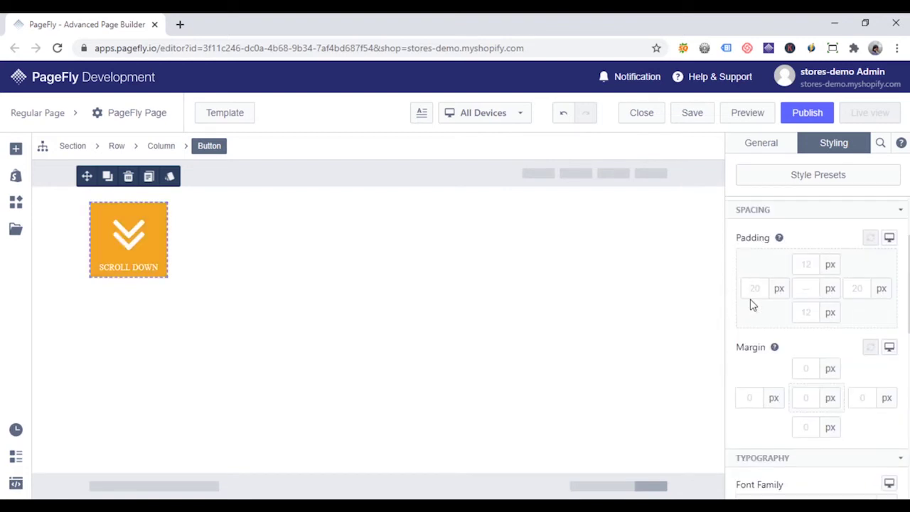
click(756, 288)
text(50)
click(857, 288)
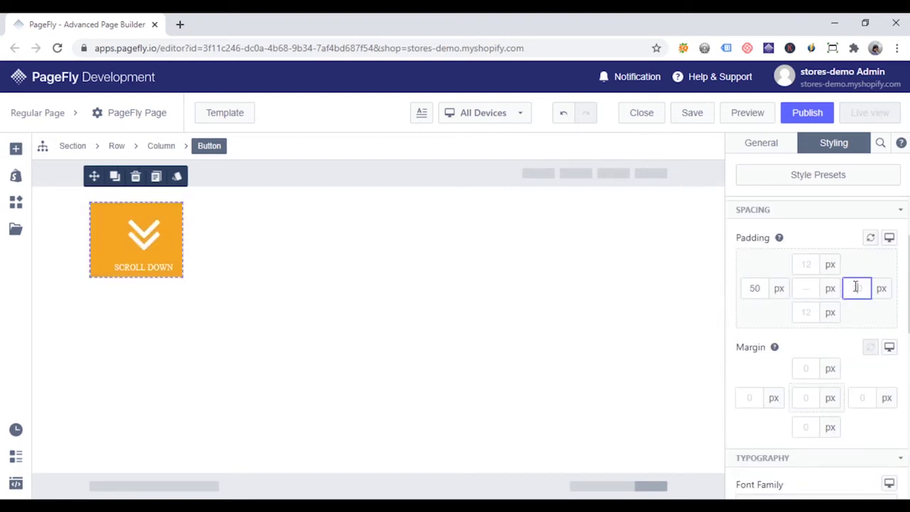
text(50)
click(751, 398)
text(auto)
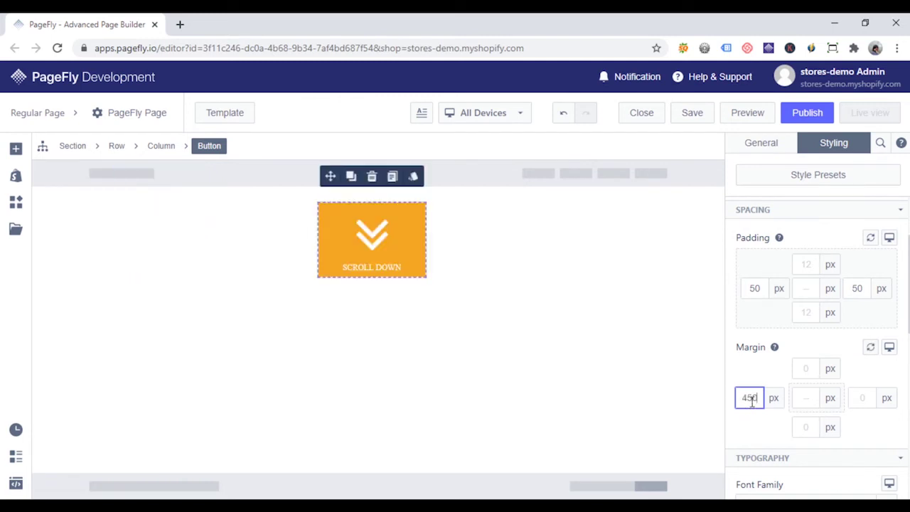
click(639, 356)
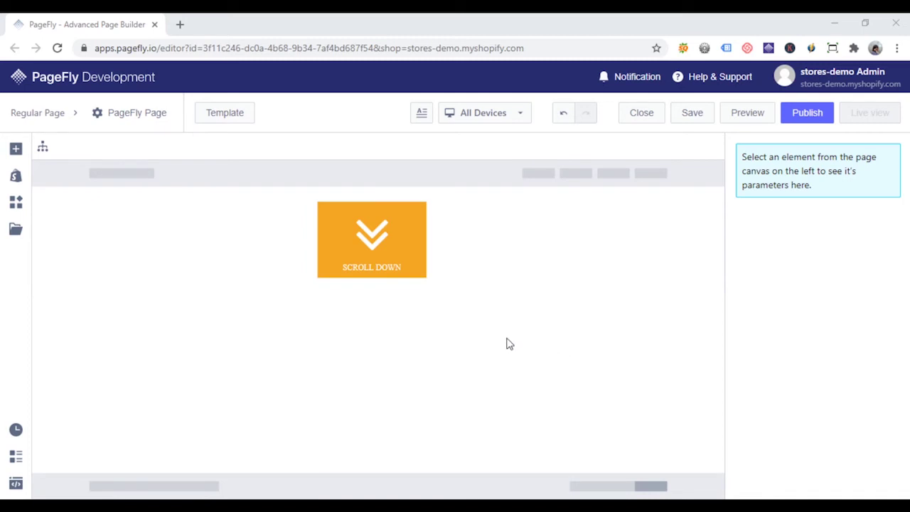
Search 'DIV' and drop a star divider below the SCROLL DOWN button.
click(16, 149)
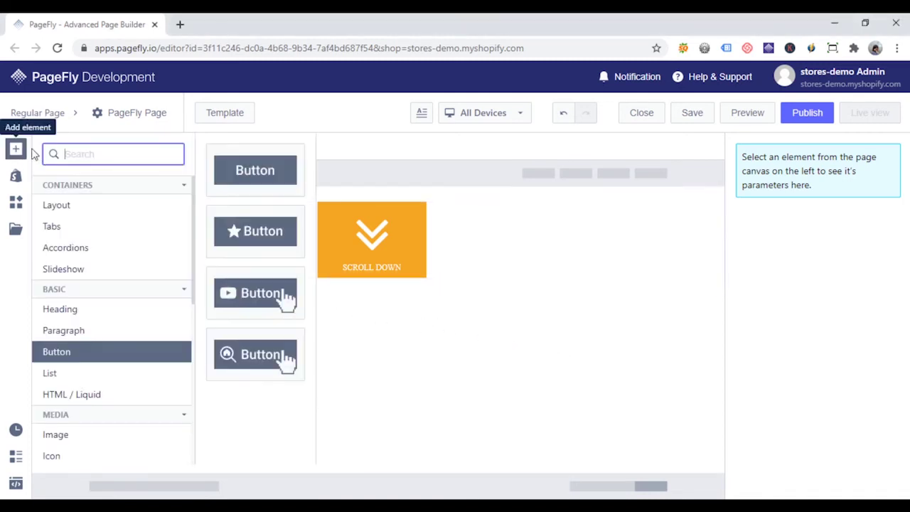
text(f)
key(BackSpace)
text(DIV)
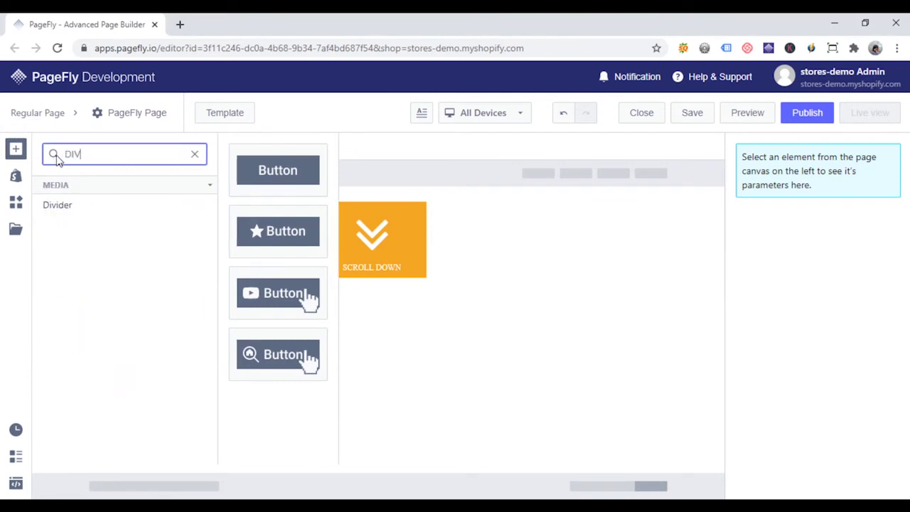
click(75, 203)
scroll(298, 260, down, 1)
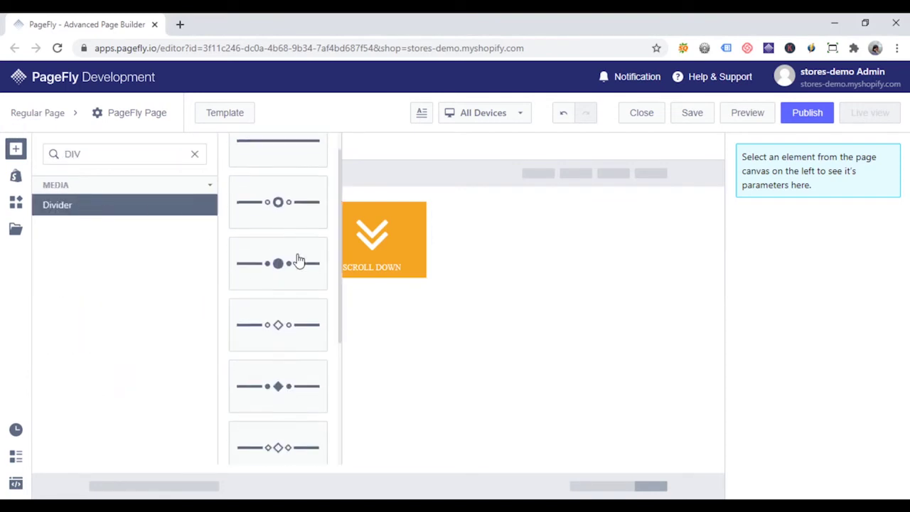
scroll(296, 264, down, 1)
scroll(291, 270, down, 1)
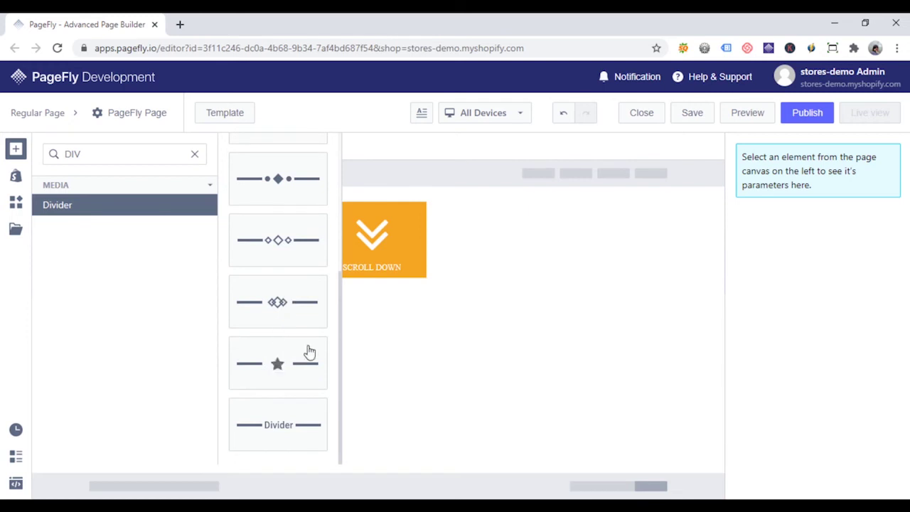
mouse_move(305, 347)
mouse_down()
mouse_move(395, 332)
mouse_move(399, 292)
mouse_move(392, 320)
mouse_up()
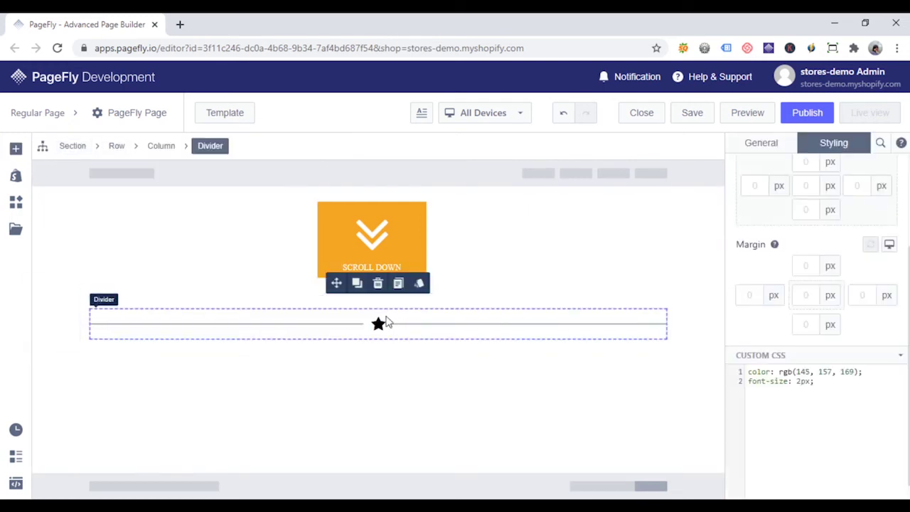
Swap the divider's star icon for the half-filled circle 'adjust' icon.
click(378, 324)
click(747, 147)
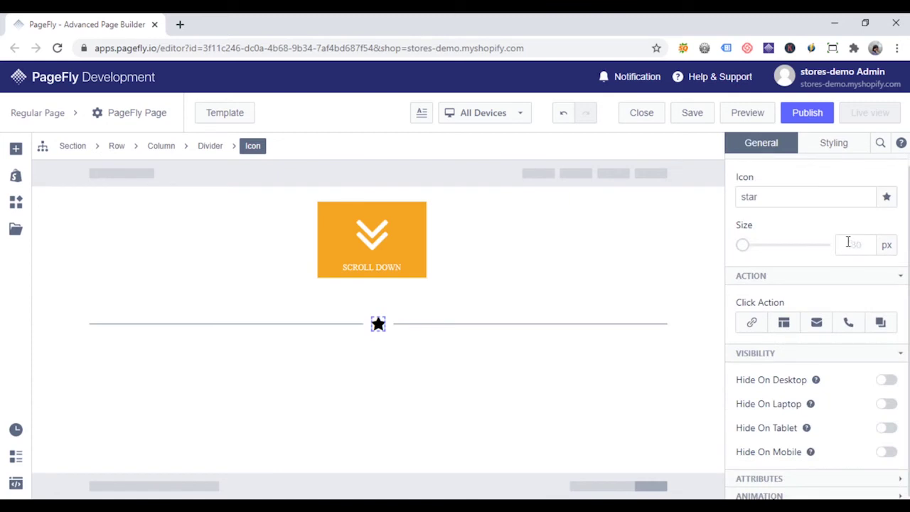
click(889, 195)
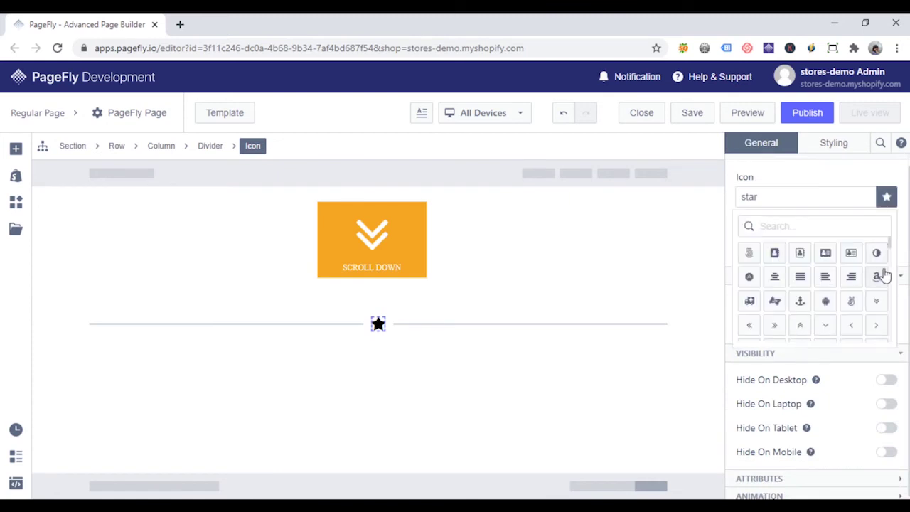
click(882, 277)
click(640, 359)
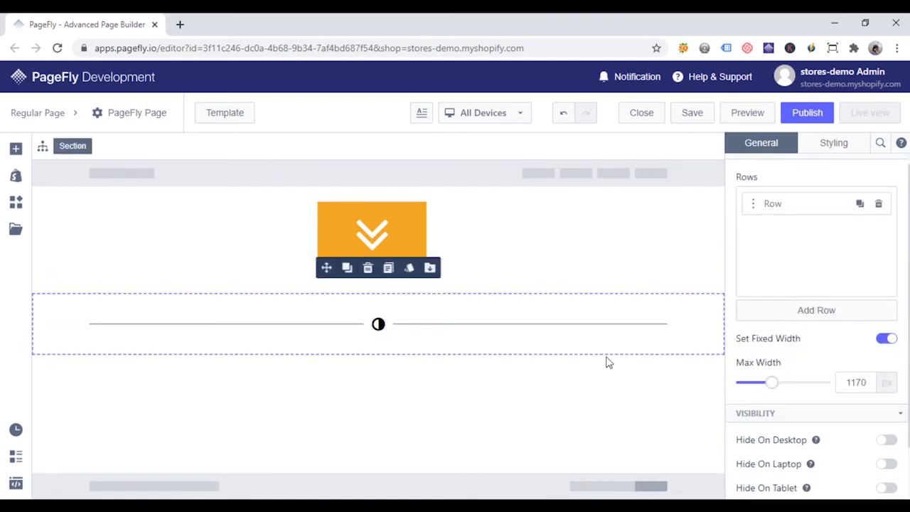
click(549, 359)
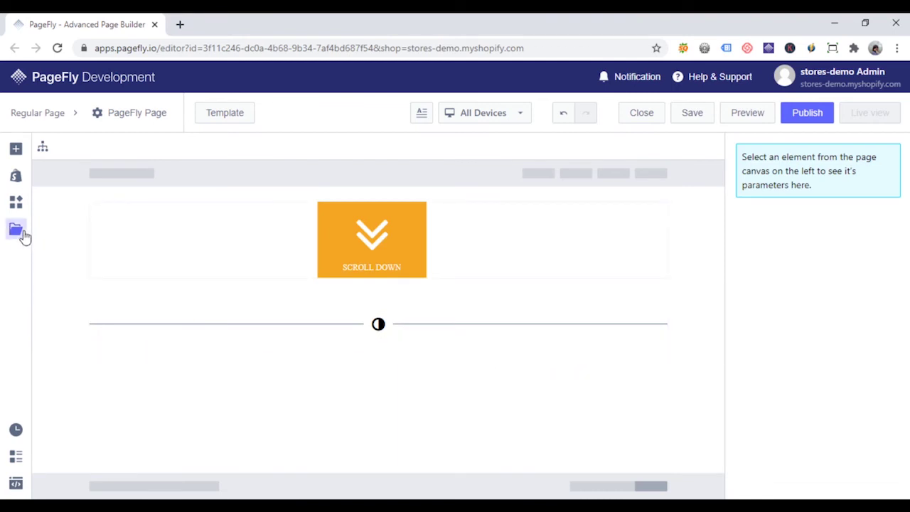
Drop a pre-made Icon with text section with Shipping, Return and Privacy cards below the divider.
click(16, 229)
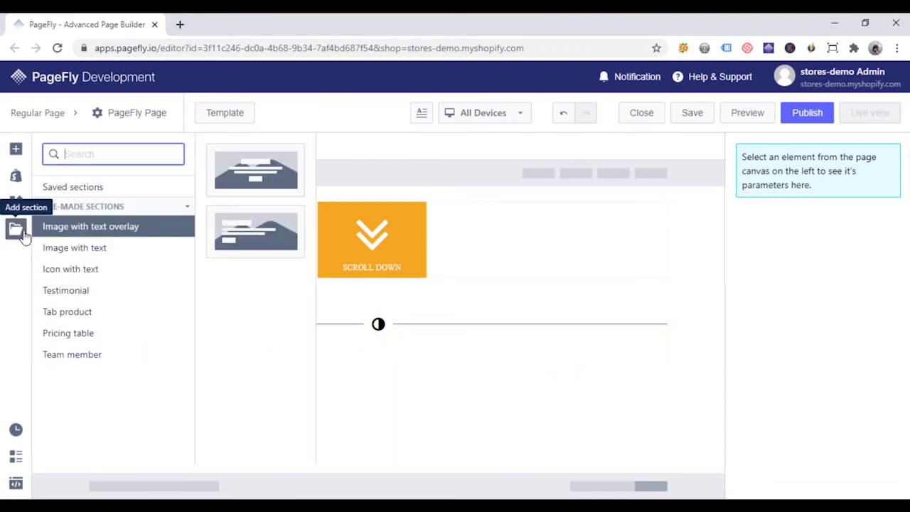
click(94, 278)
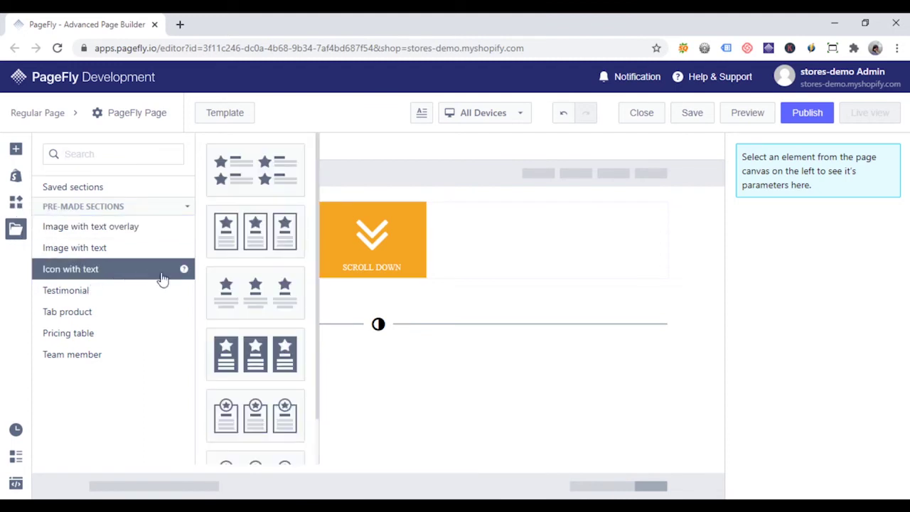
mouse_move(239, 294)
mouse_down()
mouse_move(373, 362)
mouse_move(379, 354)
mouse_up()
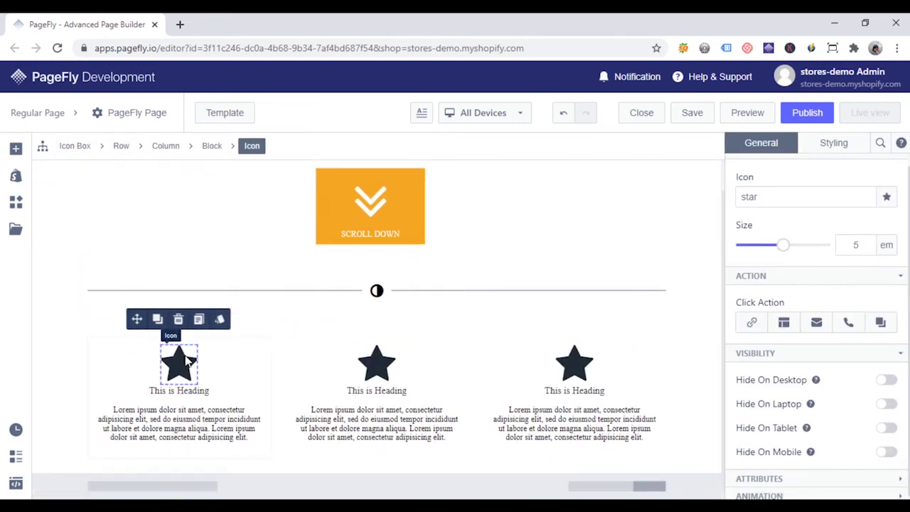
click(194, 390)
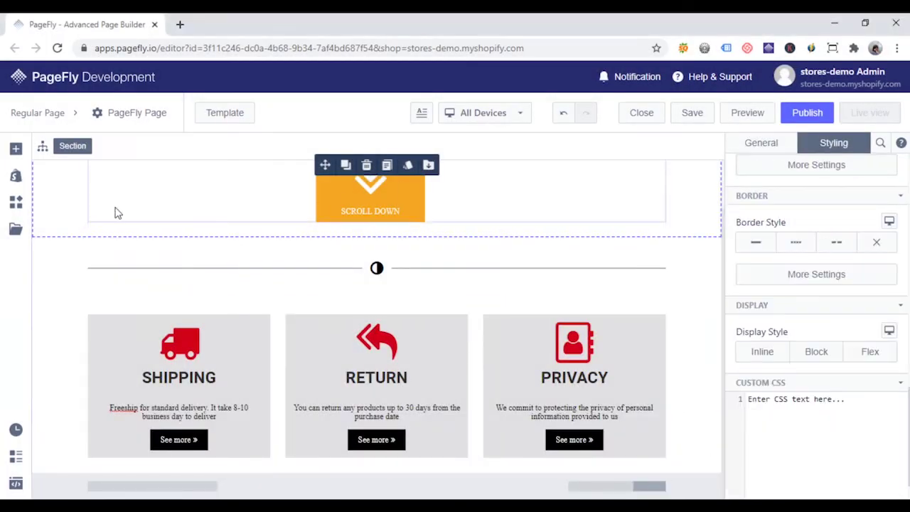
Insert an empty layout block below the three cards and place a star icon in it.
click(16, 151)
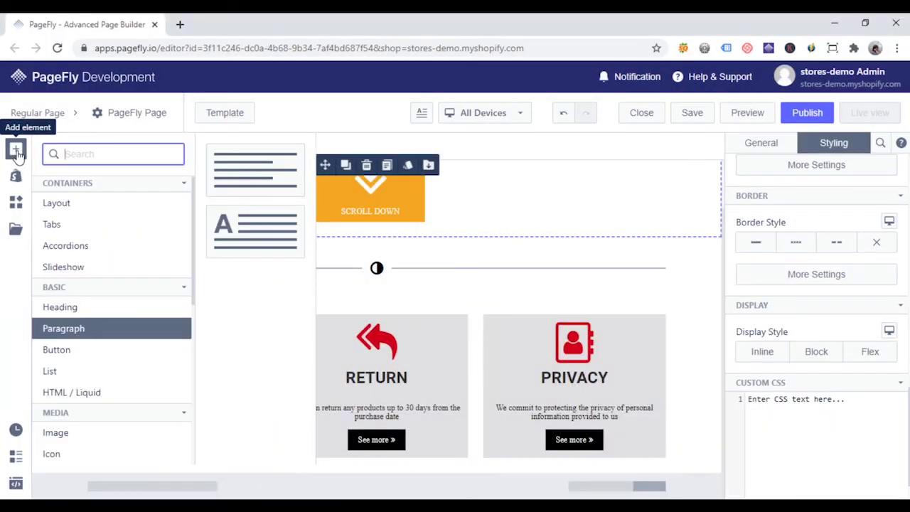
click(78, 205)
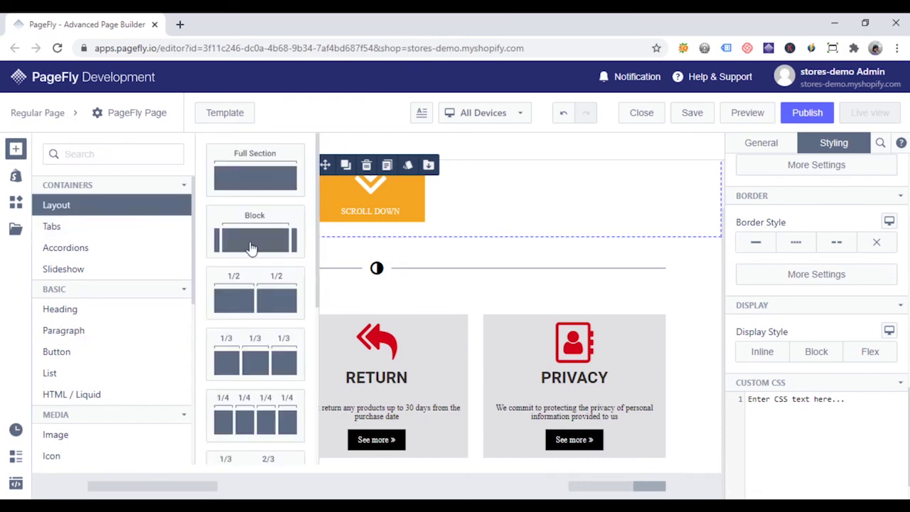
drag(381, 478, 381, 475)
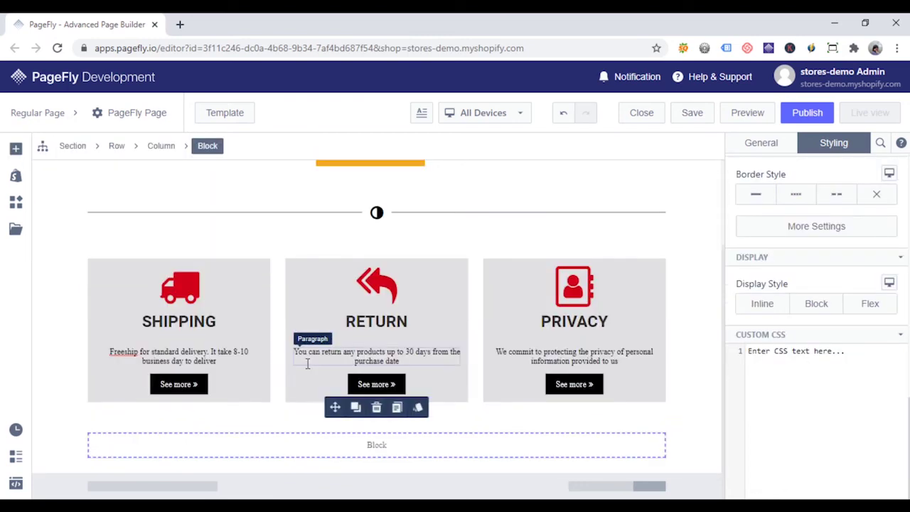
click(15, 148)
text(ico)
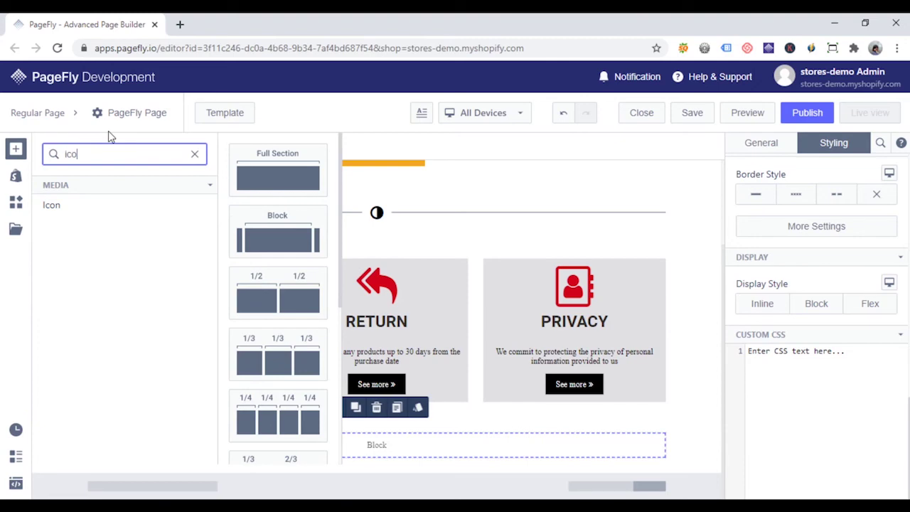
mouse_move(57, 205)
mouse_down()
mouse_move(359, 431)
mouse_move(348, 433)
mouse_up()
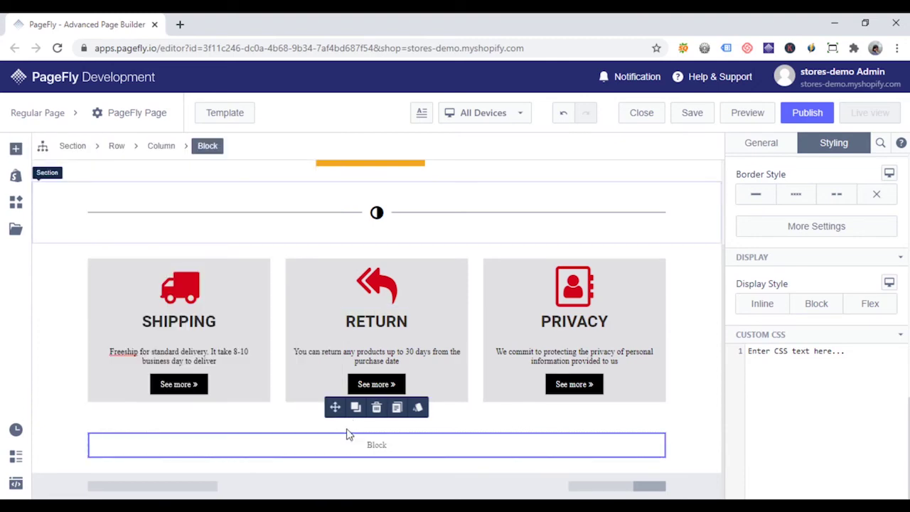
click(16, 149)
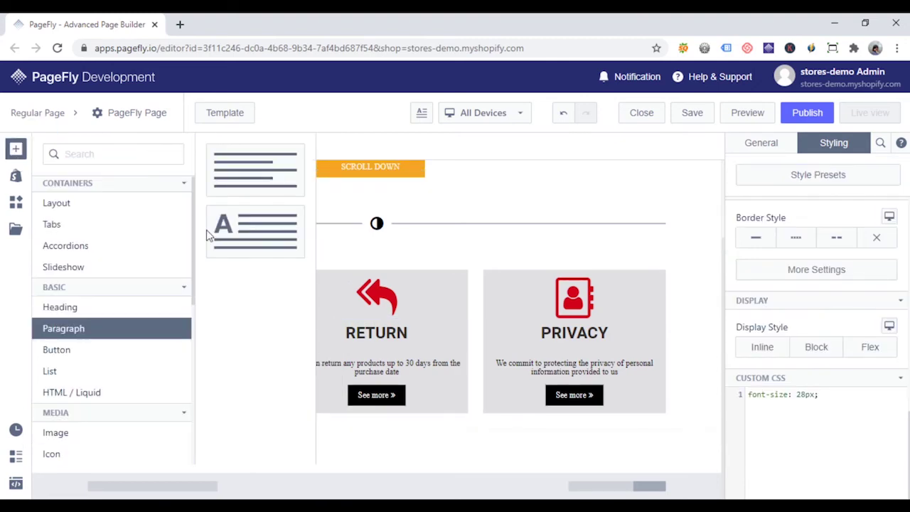
mouse_move(50, 453)
mouse_down()
mouse_move(131, 463)
mouse_move(135, 455)
mouse_up()
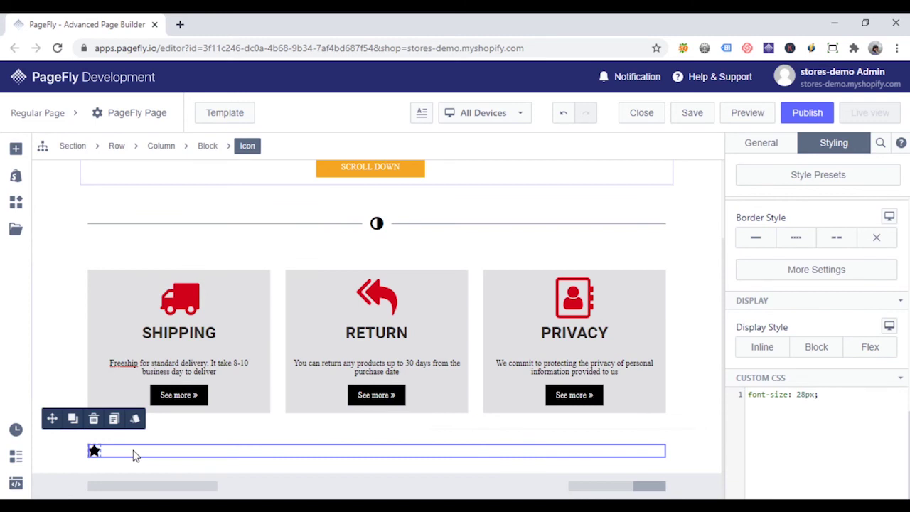
Make the paragraph read 'Free Shipping for Second Item' inline beside the star, then add another star below.
double_click(162, 437)
text(Free Shipping for Second Item)
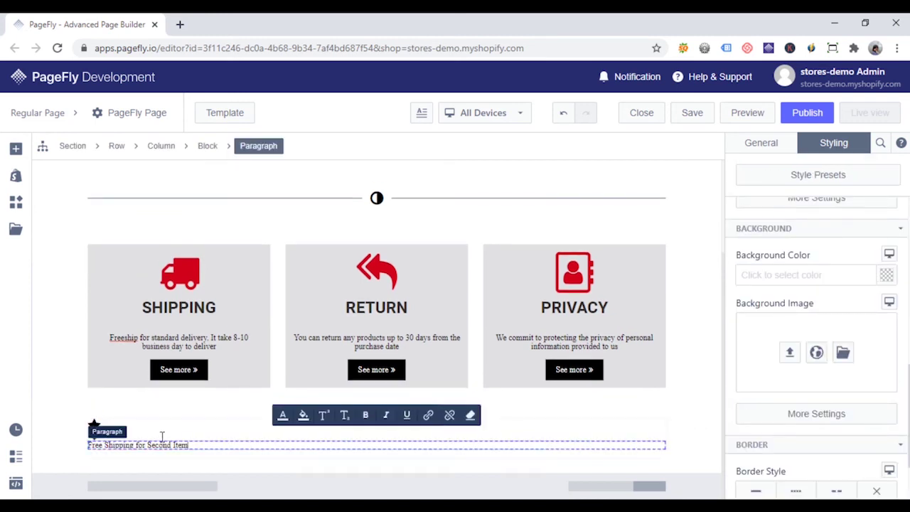
scroll(787, 313, down, 2)
scroll(775, 348, down, 2)
click(763, 347)
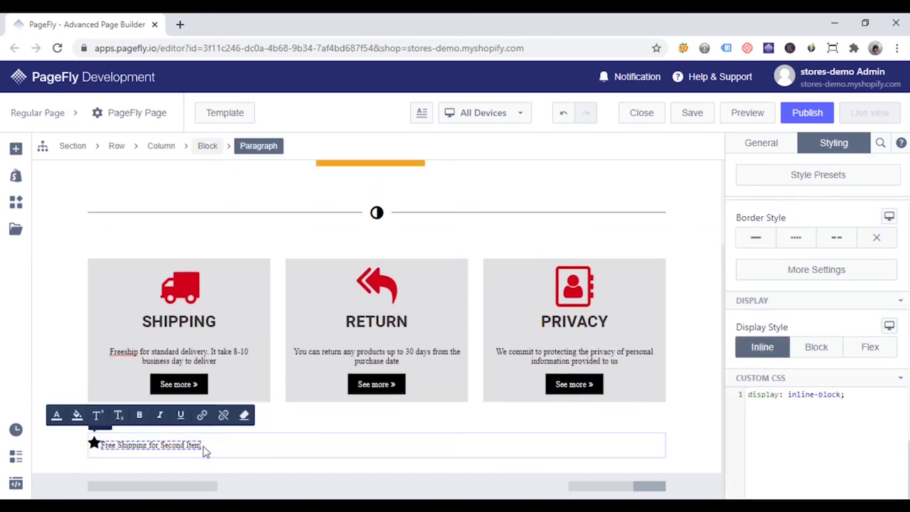
click(14, 150)
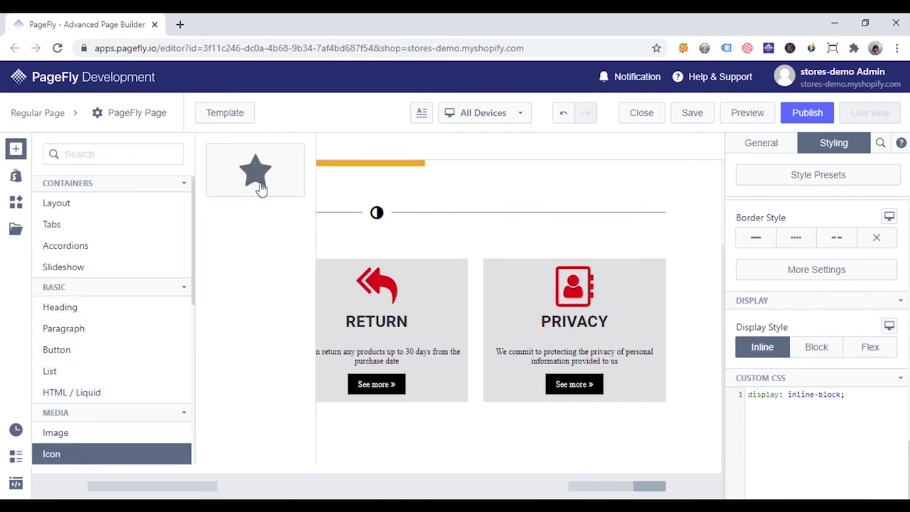
drag(261, 187, 142, 455)
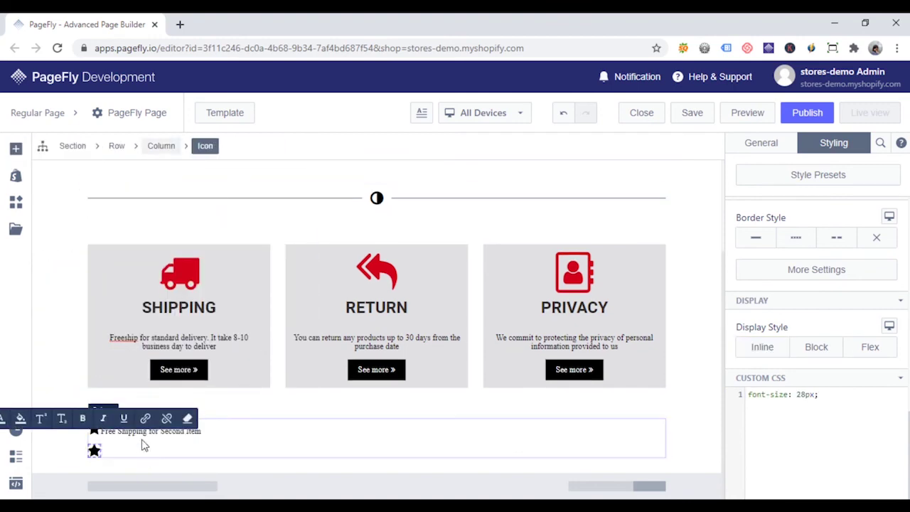